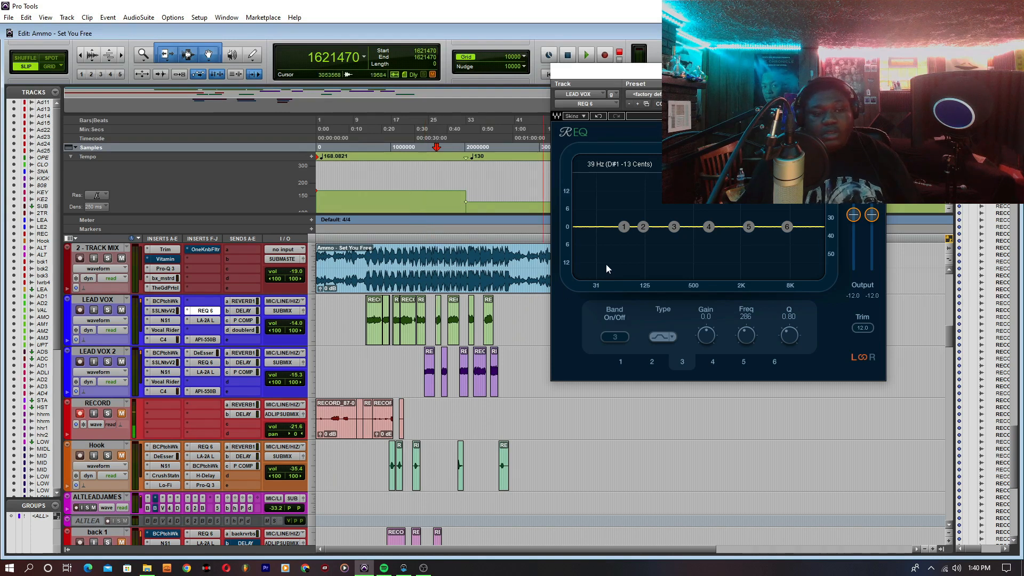
- Enable band 1 of the LEAD VOX track's REQ 6 as a high-pass filter at about 70 Hz
left_click(624, 227)
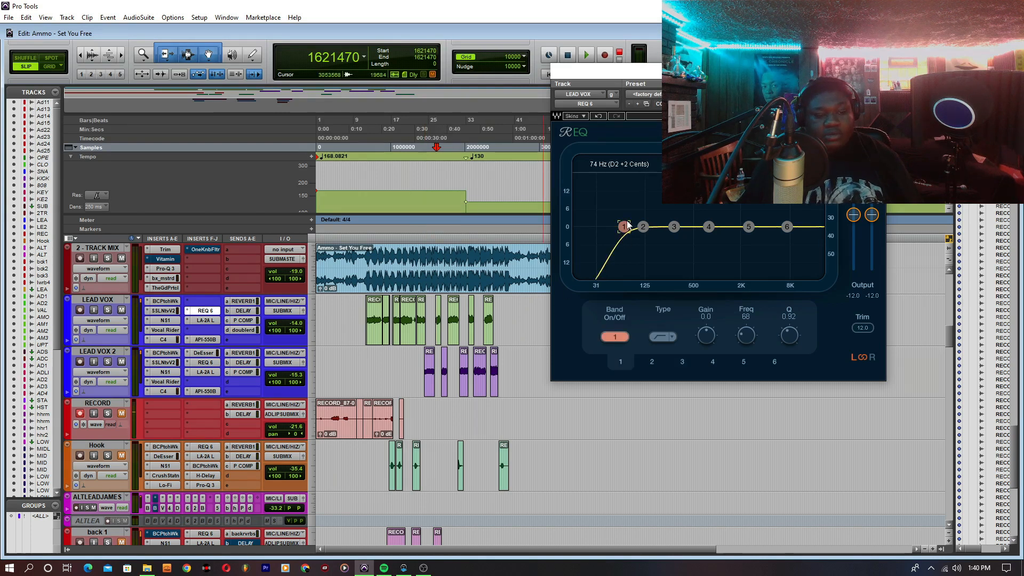
left_click_drag(623, 228, 625, 222)
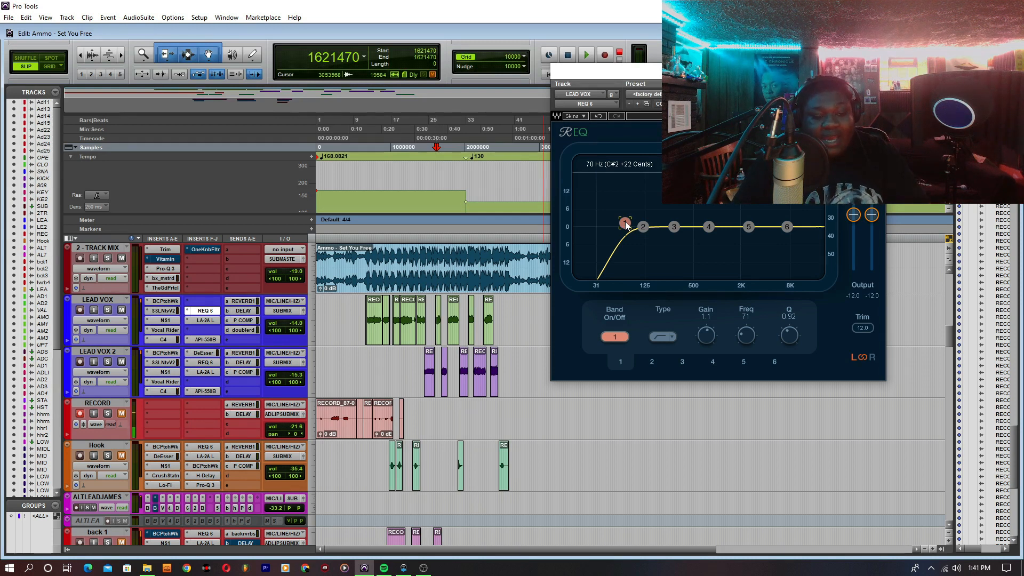
left_click_drag(624, 223, 625, 223)
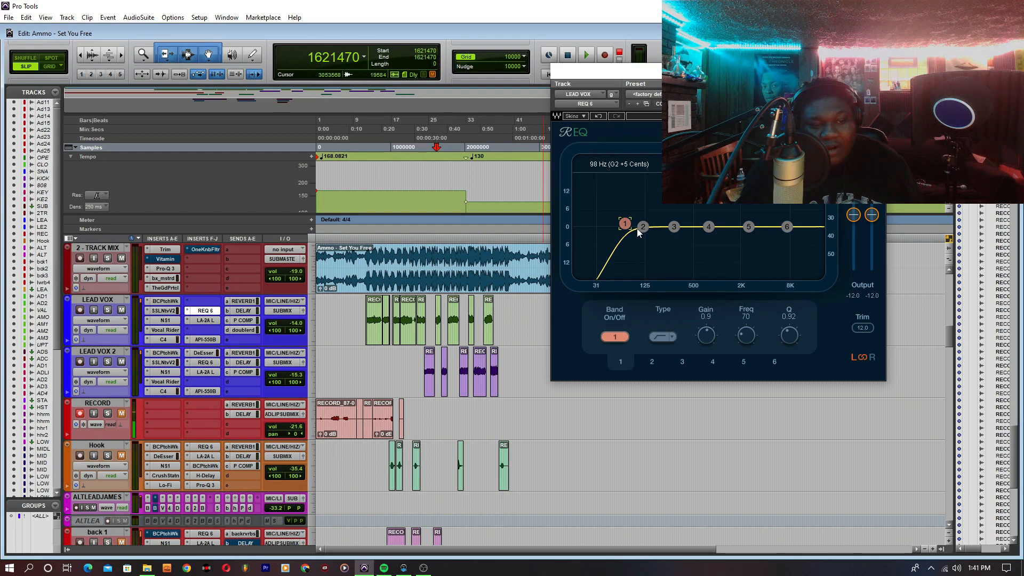
- Enable band 2 and shape it into a cut of about 4.4 dB near 158 Hz
left_click_drag(648, 226, 659, 233)
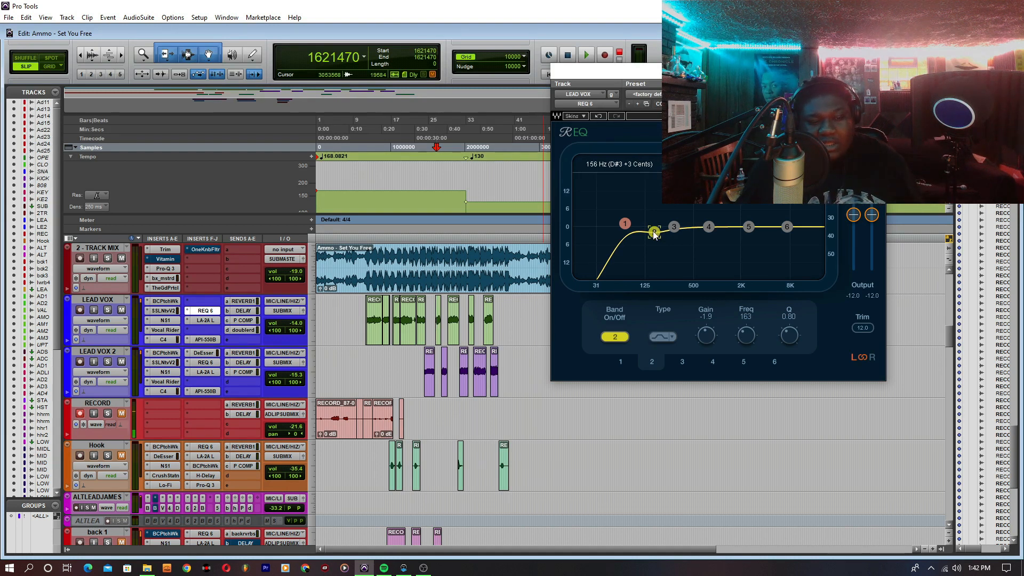
left_click_drag(654, 235, 655, 237)
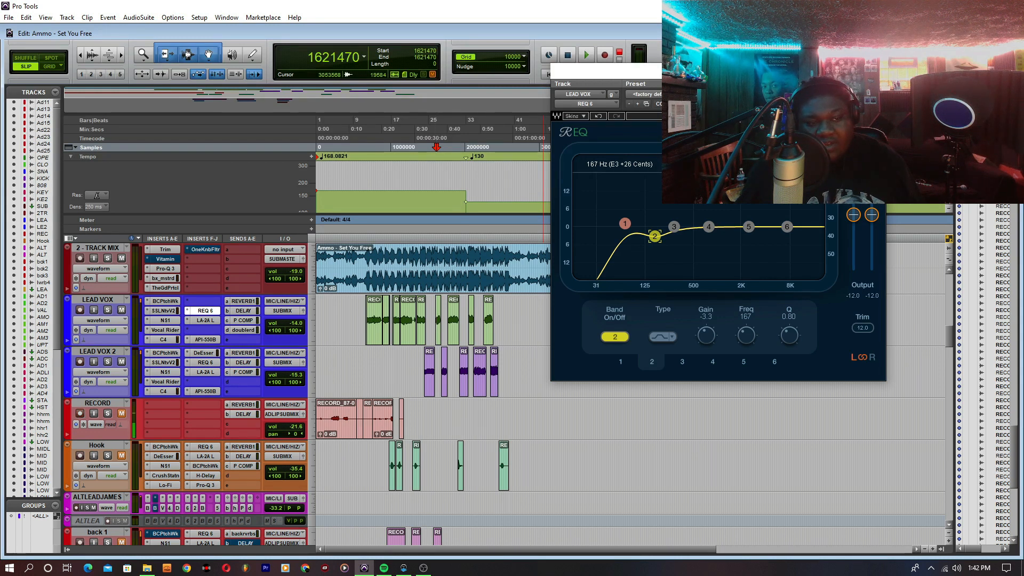
left_click_drag(654, 236, 653, 240)
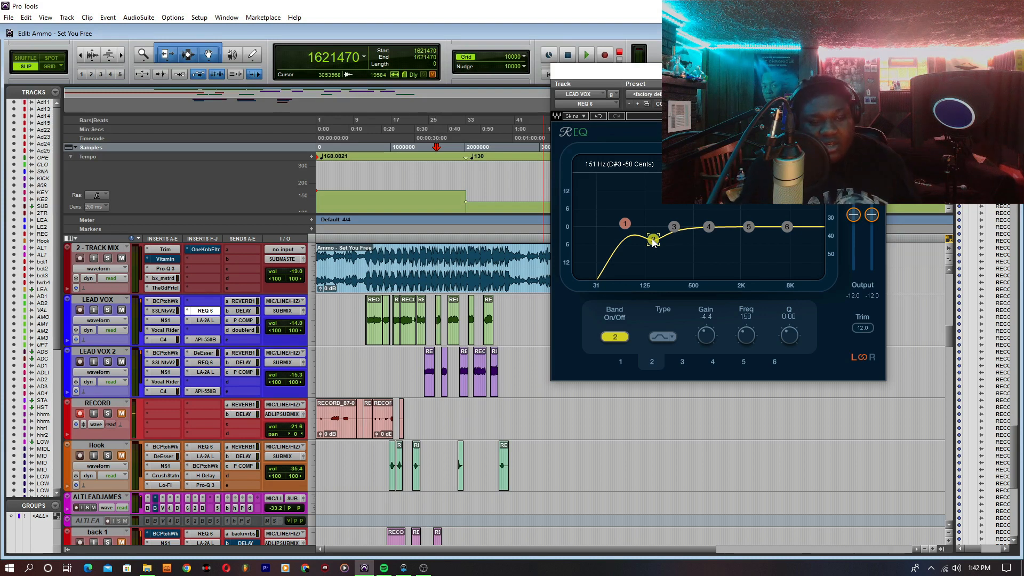
- Enable band 3 and set it to a cut of about 5.3 dB at 385 Hz
left_click_drag(653, 243, 685, 239)
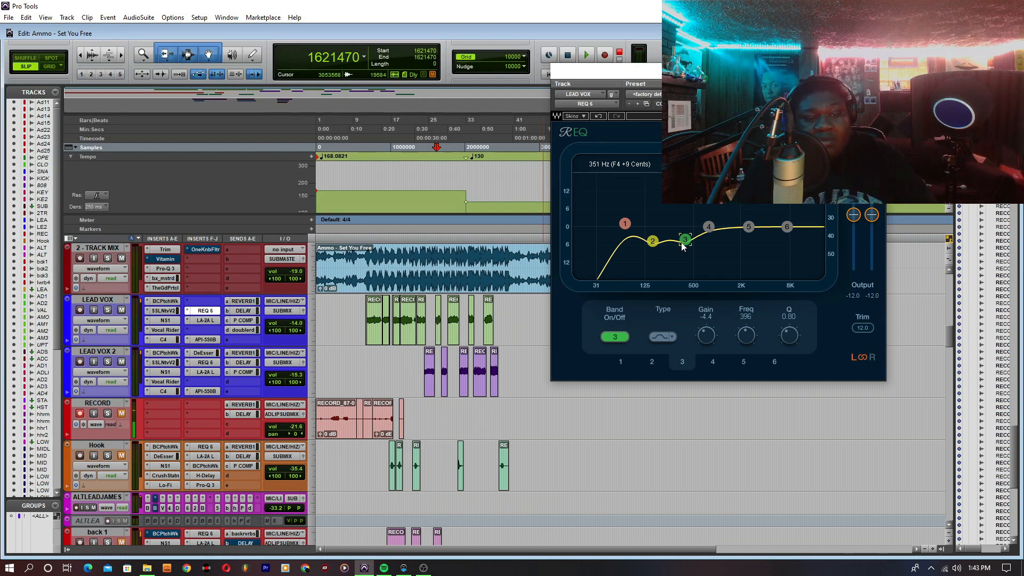
mouse_move(706, 335)
left_mouse_down()
mouse_move(706, 321)
mouse_move(707, 354)
left_mouse_up()
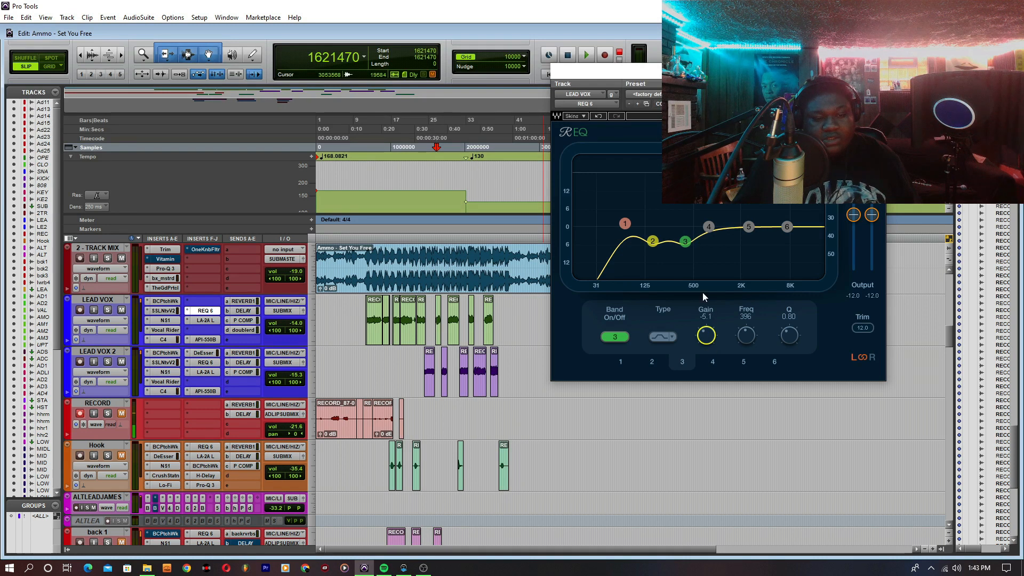
left_click_drag(687, 245, 684, 242)
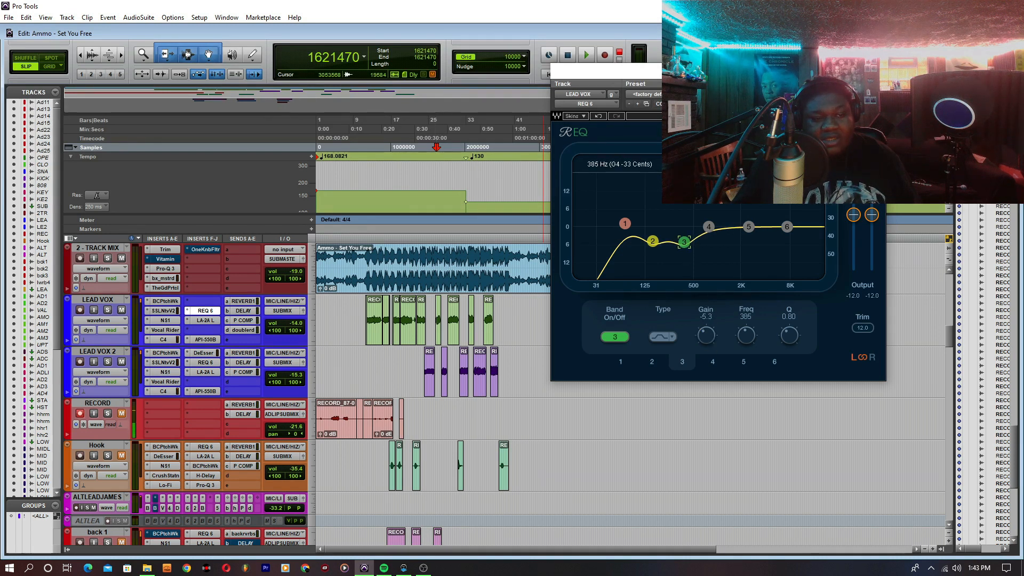
- Add slight boosts with band 4, about 0.6 dB at 871 Hz, and band 5, about 0.3 dB at 2220 Hz
left_click_drag(708, 226, 718, 225)
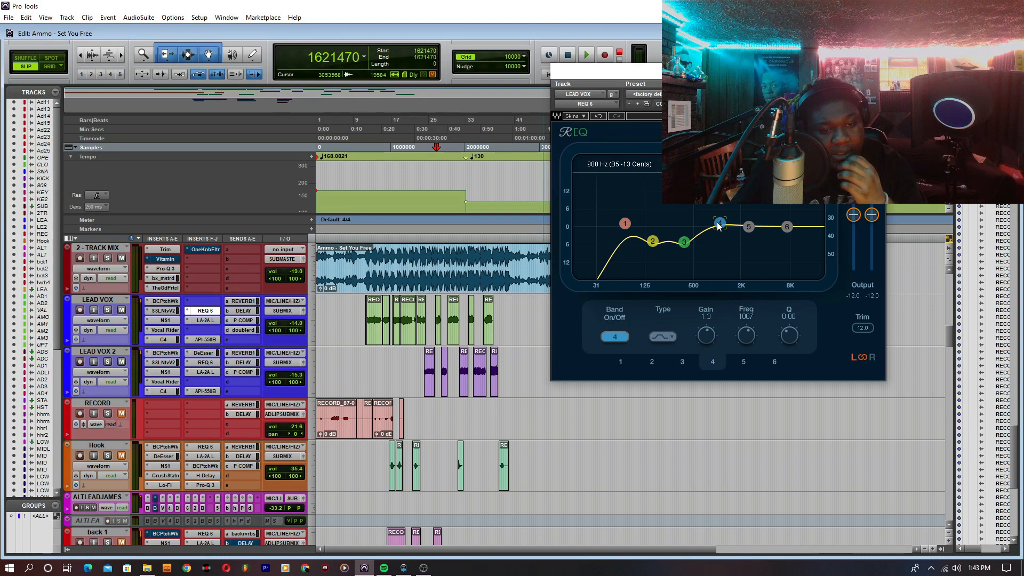
left_click_drag(719, 223, 711, 225)
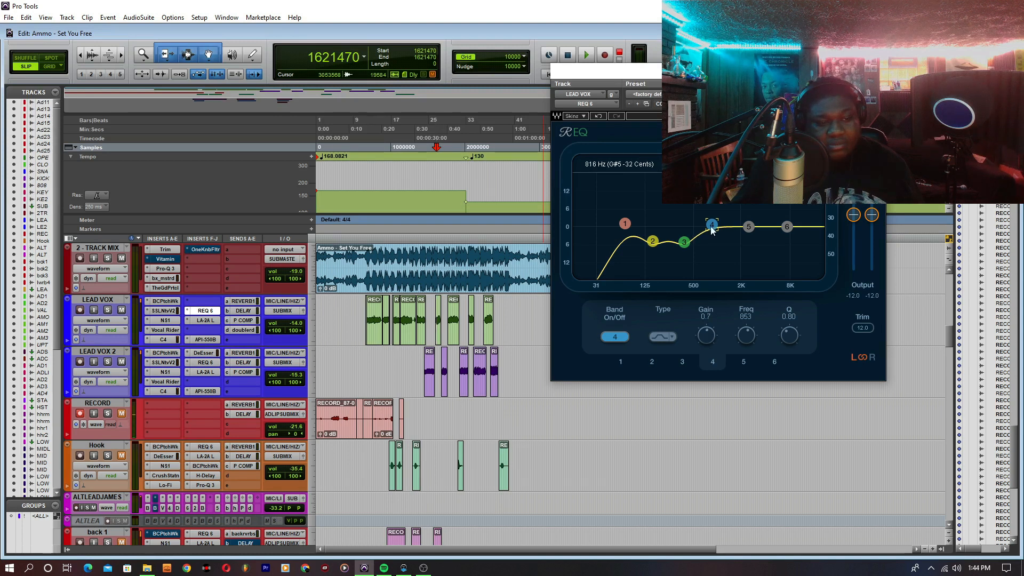
left_click_drag(711, 228, 712, 227)
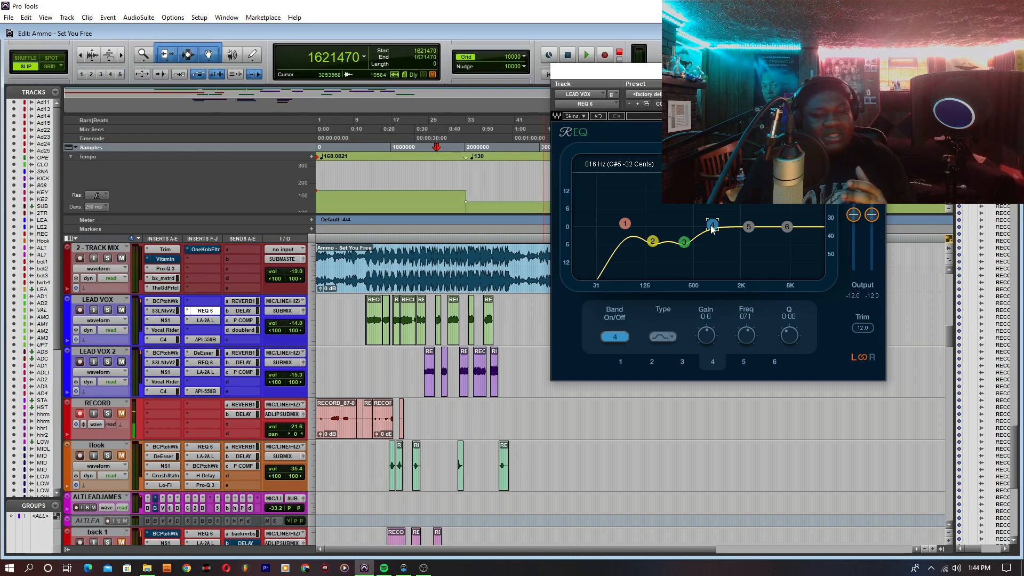
left_click_drag(748, 227, 745, 224)
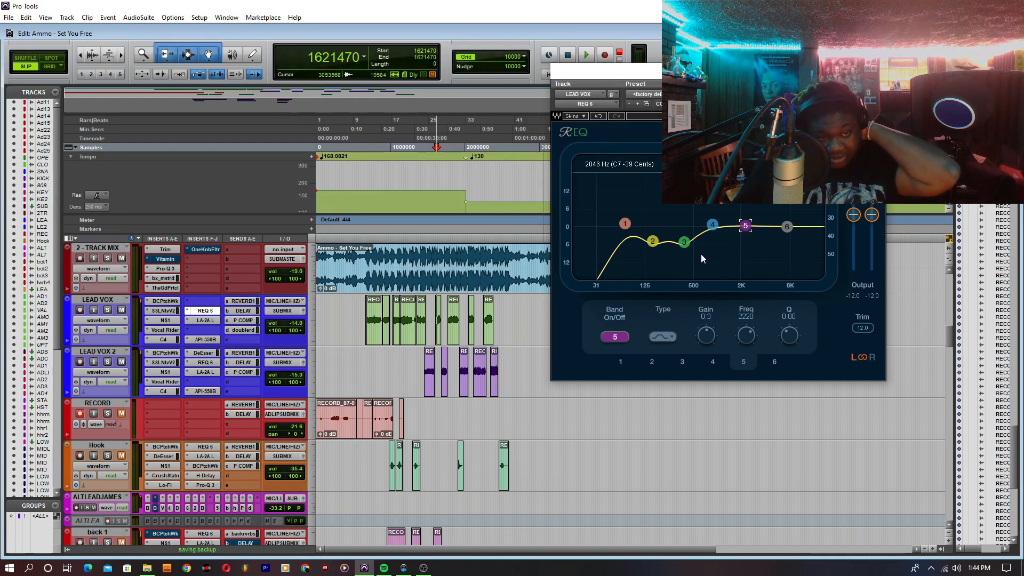
- Move band 2 to about -5.2 dB at 146 Hz and enable the band 6 high shelf at about 1.4 dB and 6214 Hz
left_click(653, 243)
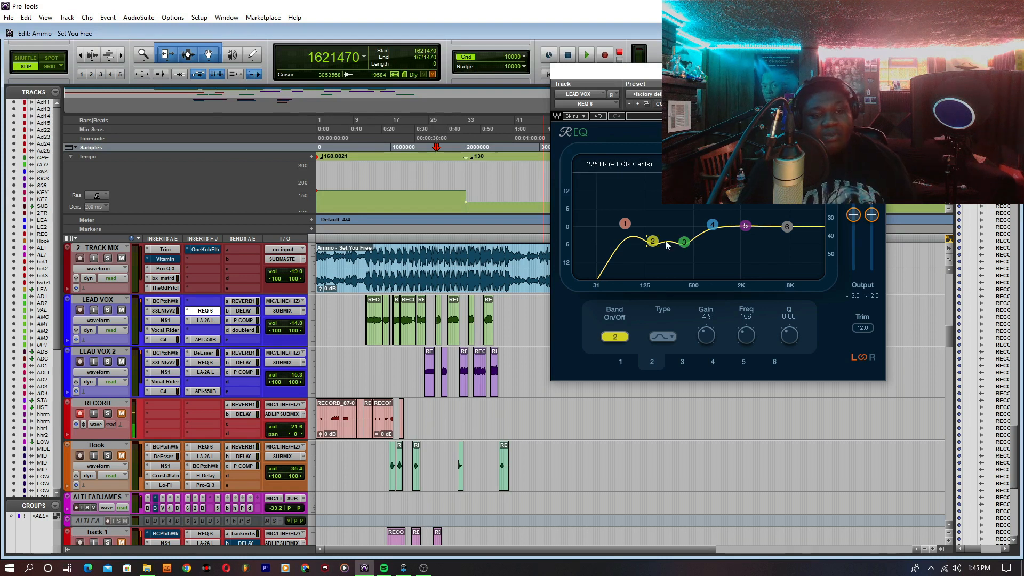
left_click_drag(654, 241, 649, 242)
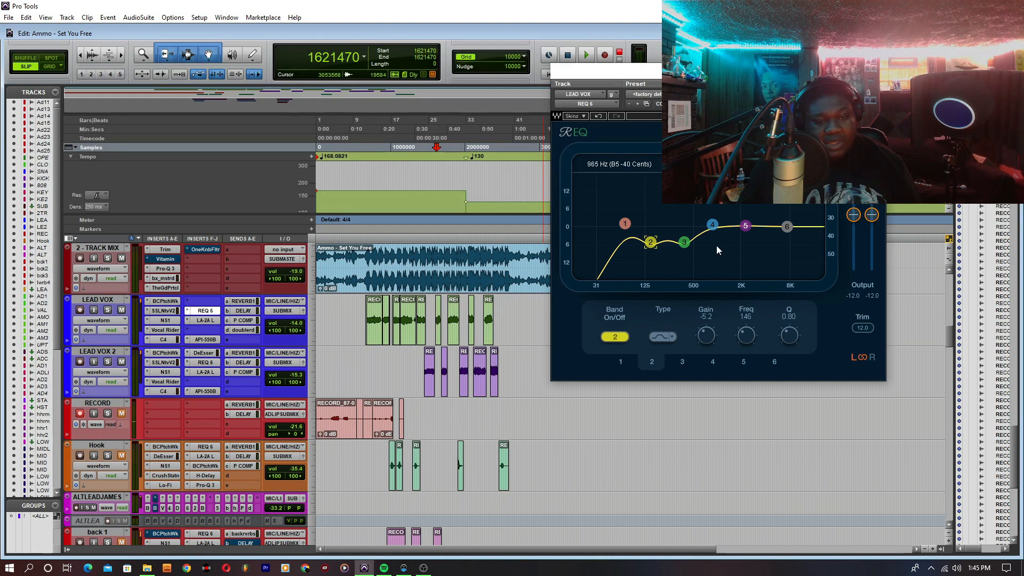
left_click_drag(786, 226, 786, 223)
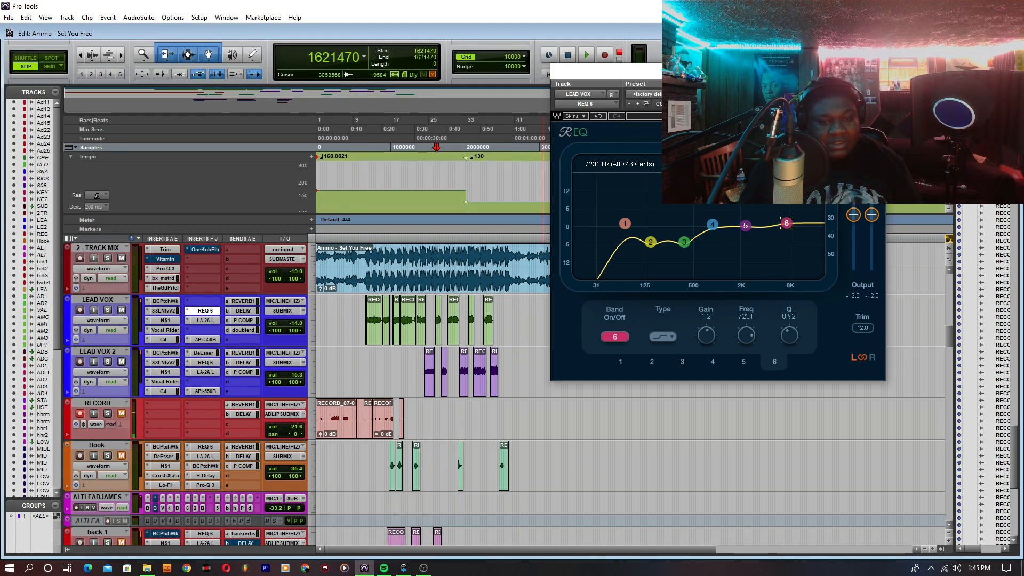
mouse_move(786, 223)
left_mouse_down()
mouse_move(776, 186)
mouse_move(778, 220)
left_mouse_up()
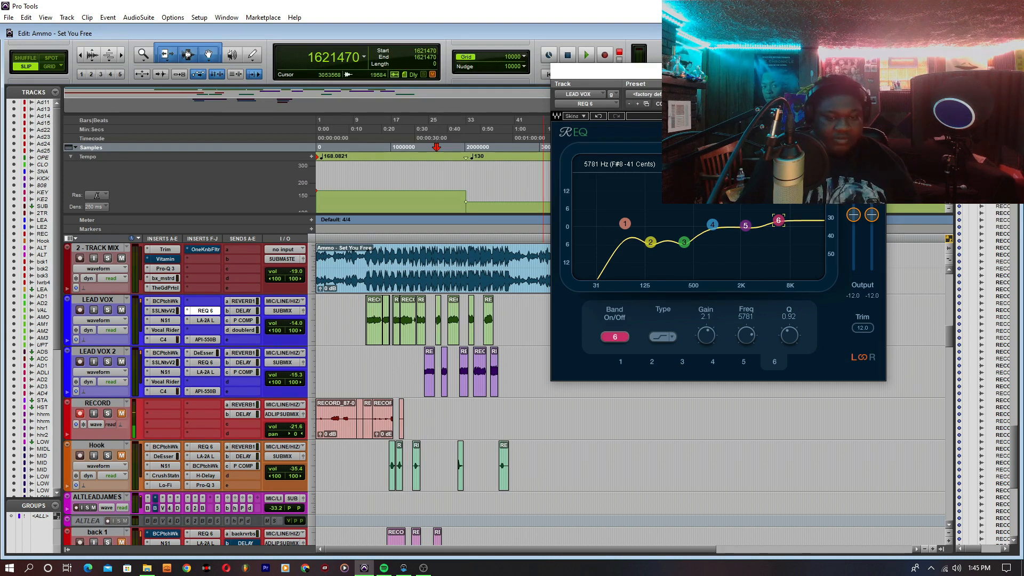
left_click_drag(779, 220, 778, 222)
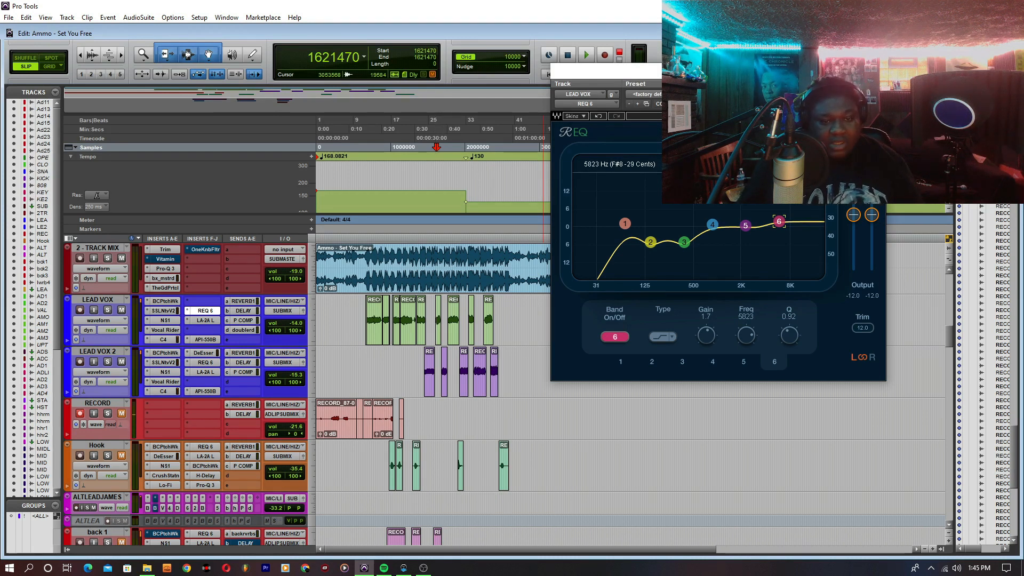
left_click_drag(779, 222, 779, 222)
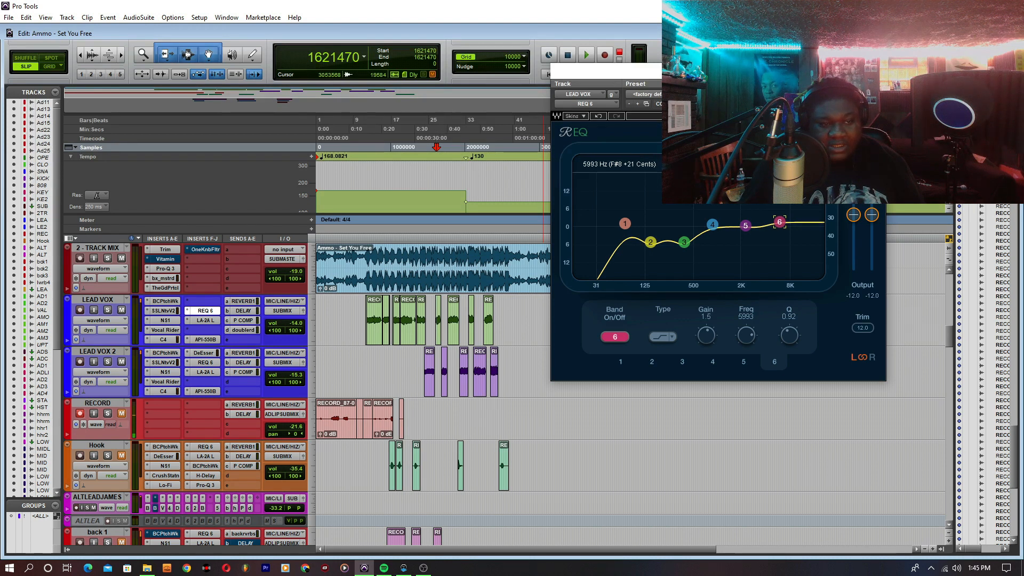
left_click_drag(779, 221, 780, 223)
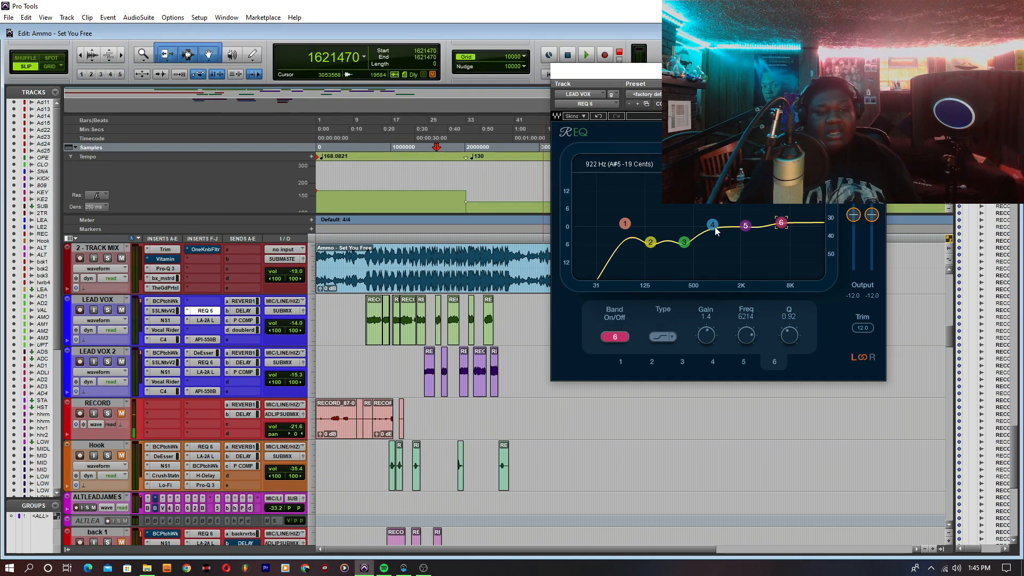
- Fine-tune band 2 to -5.0 dB at 143 Hz and close the REQ 6 window
left_click(651, 242)
left_click_drag(650, 242, 649, 242)
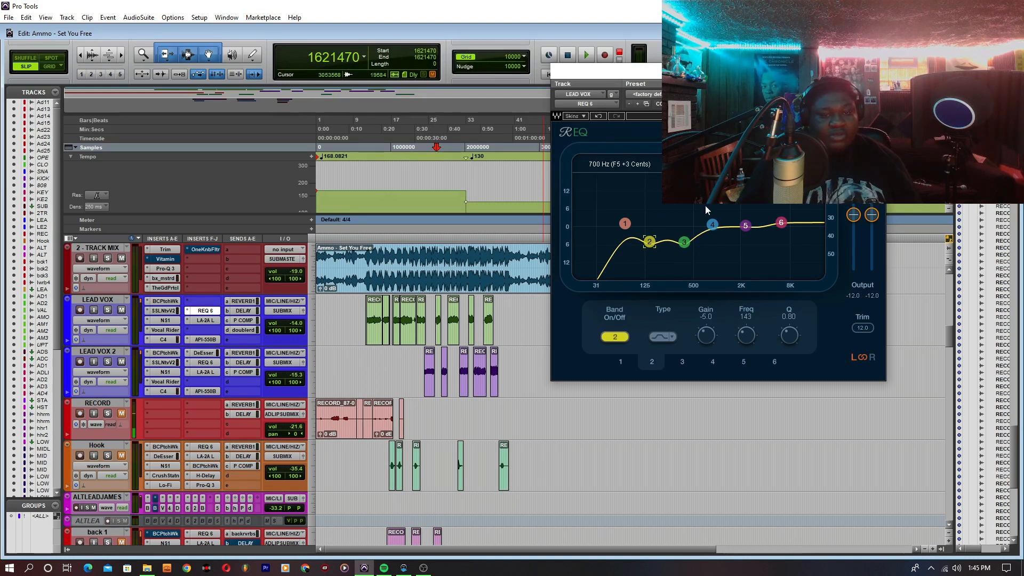
left_click(875, 71)
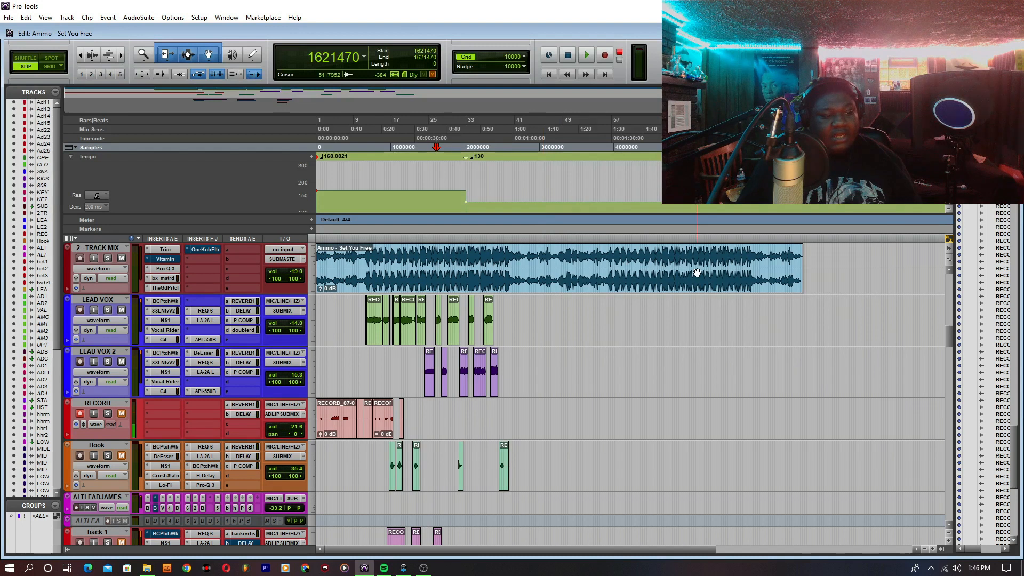
- Open the Pro-Q 3 equalizer on the LEAD VOX Submix track
scroll(521, 341, "down", 15)
scroll(522, 340, "down", 10)
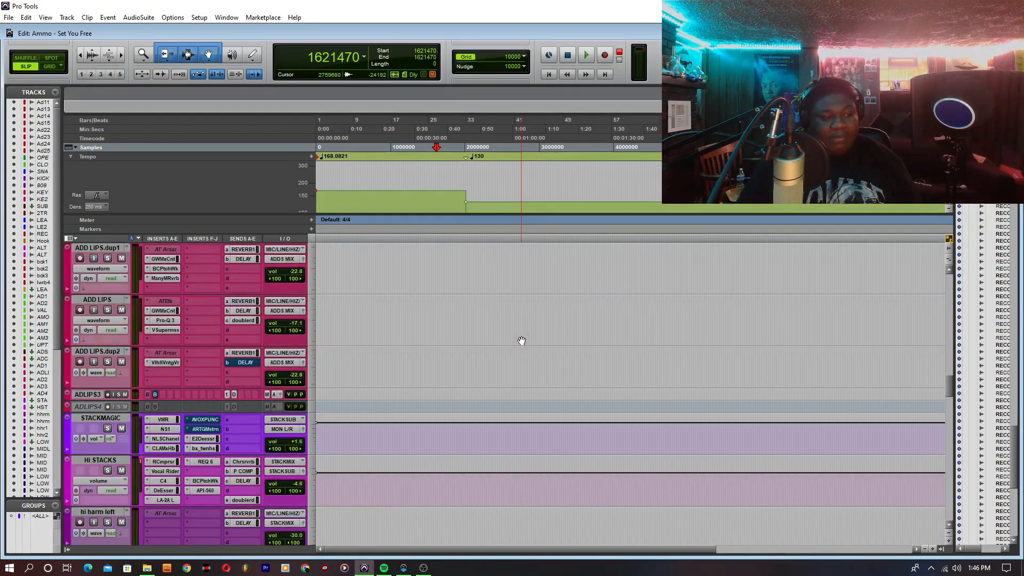
scroll(521, 341, "down", 8)
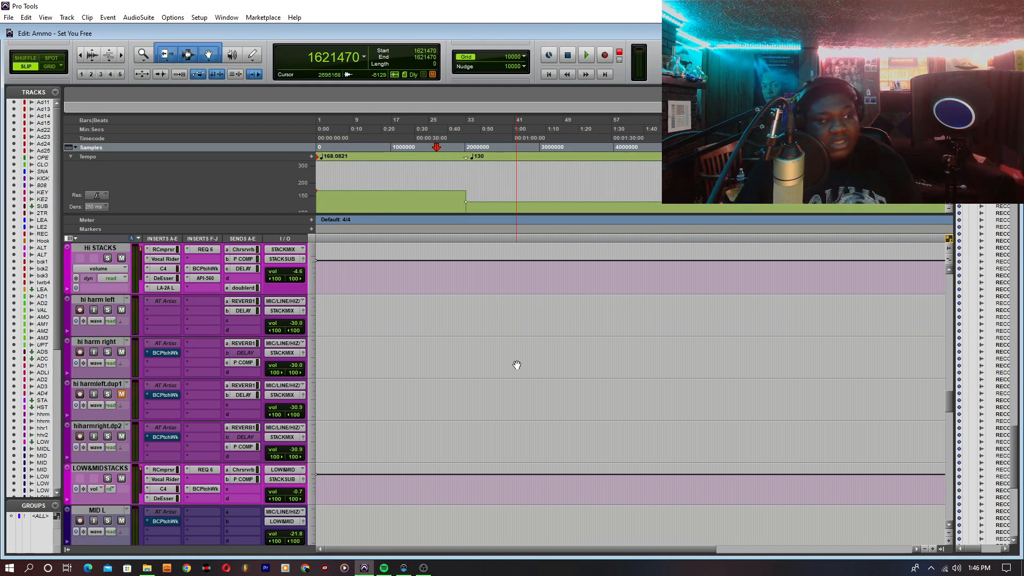
scroll(516, 365, "down", 10)
scroll(515, 372, "down", 10)
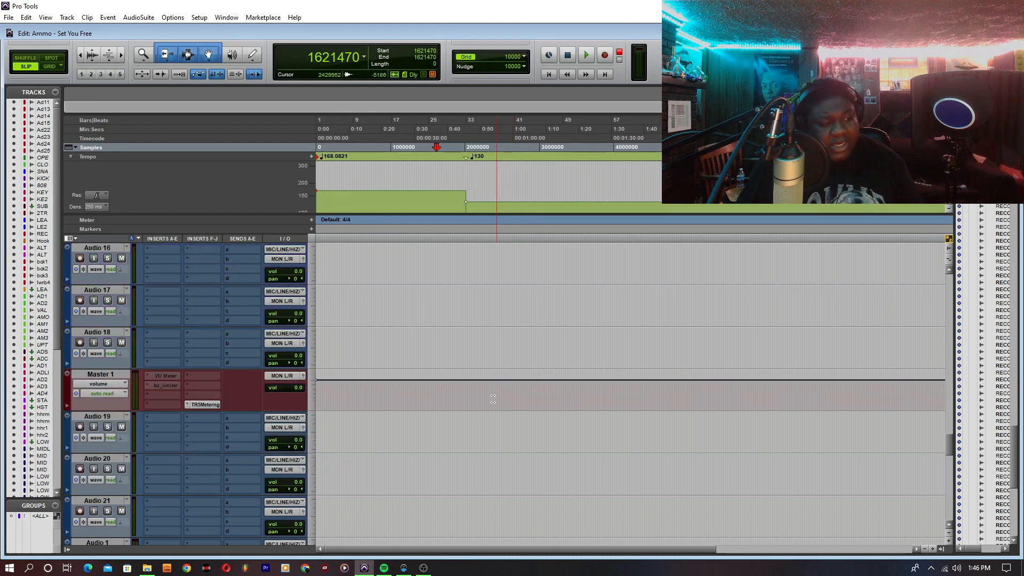
scroll(228, 435, "down", 2)
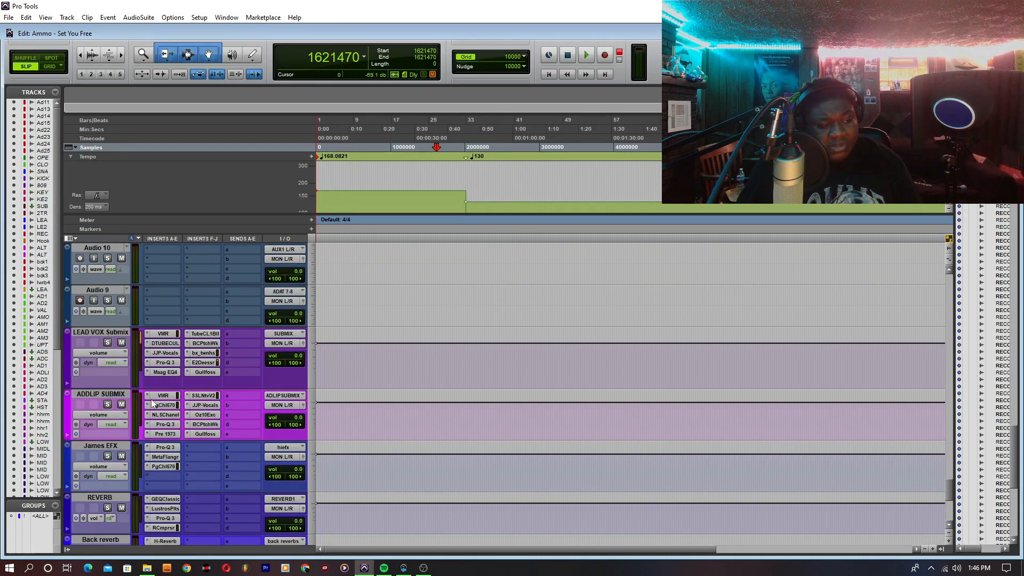
left_click(158, 363)
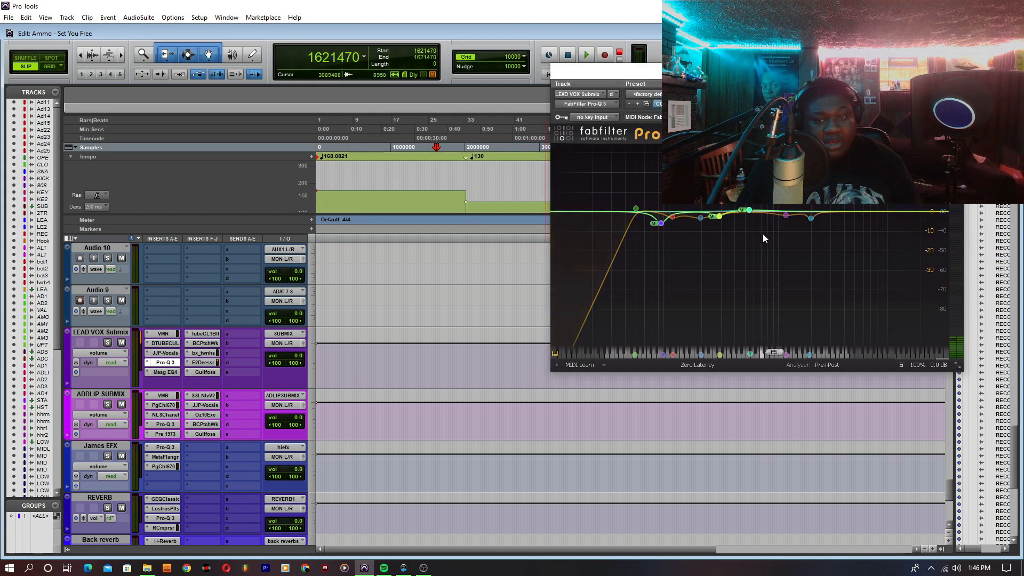
- Examine the frequency, gain and Q of the submix equalizer's low-mid and upper-mid cuts, and close the plug-in
mouse_move(714, 222)
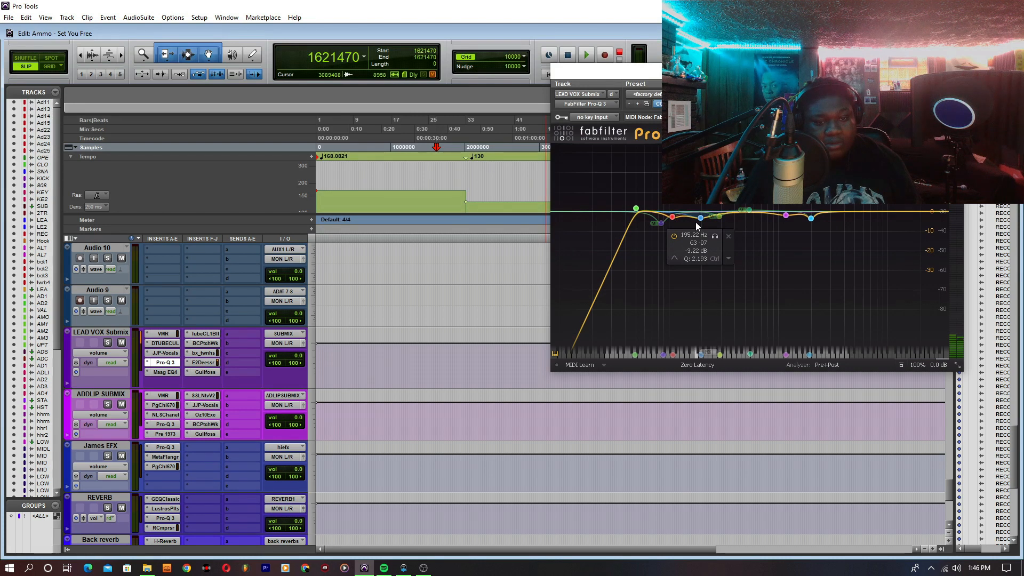
mouse_move(786, 220)
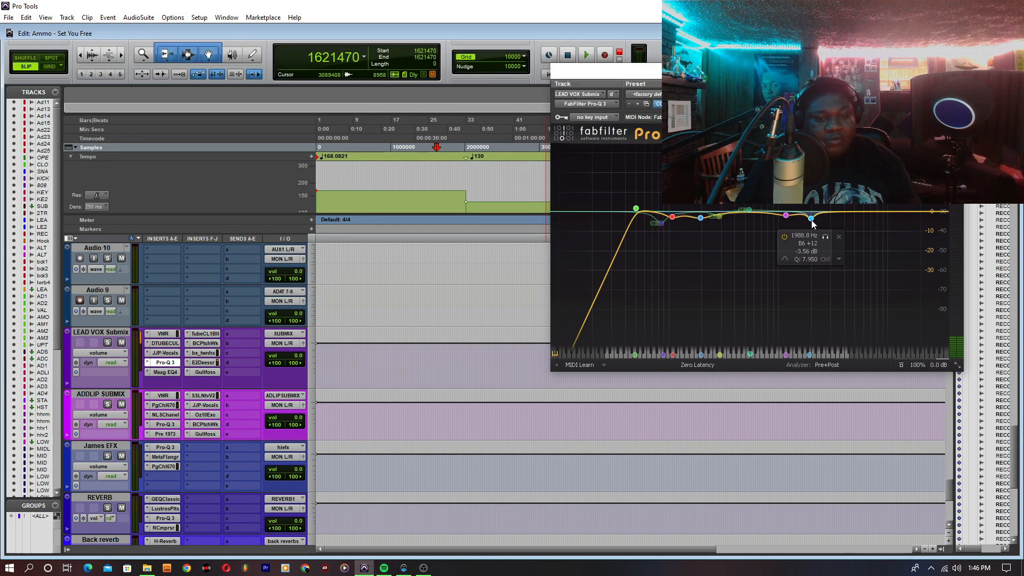
mouse_move(789, 221)
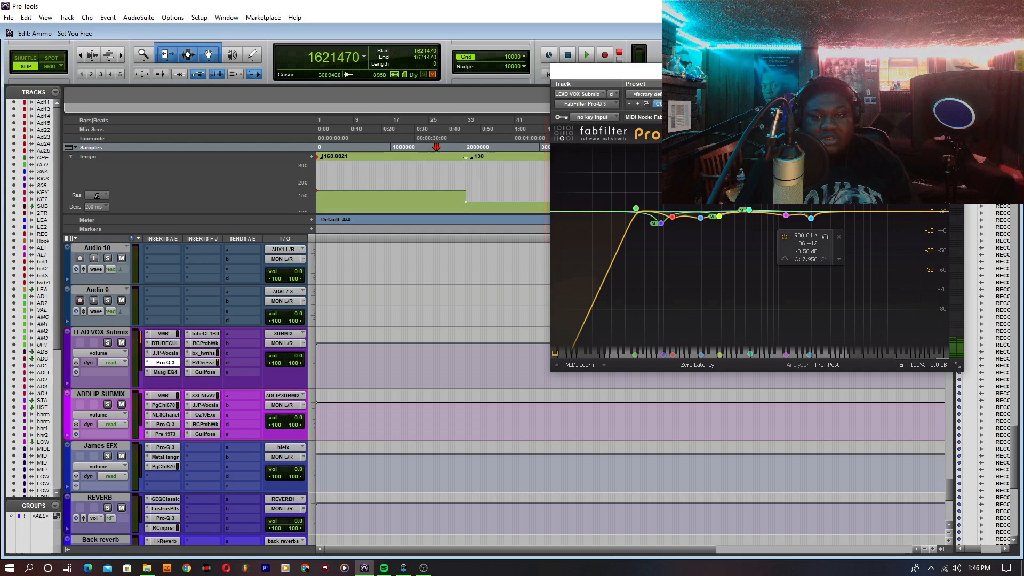
left_click(955, 71)
- Audition the song from just before the first LEAD VOX clip with the track's REQ 6 active
scroll(626, 356, "up", 12)
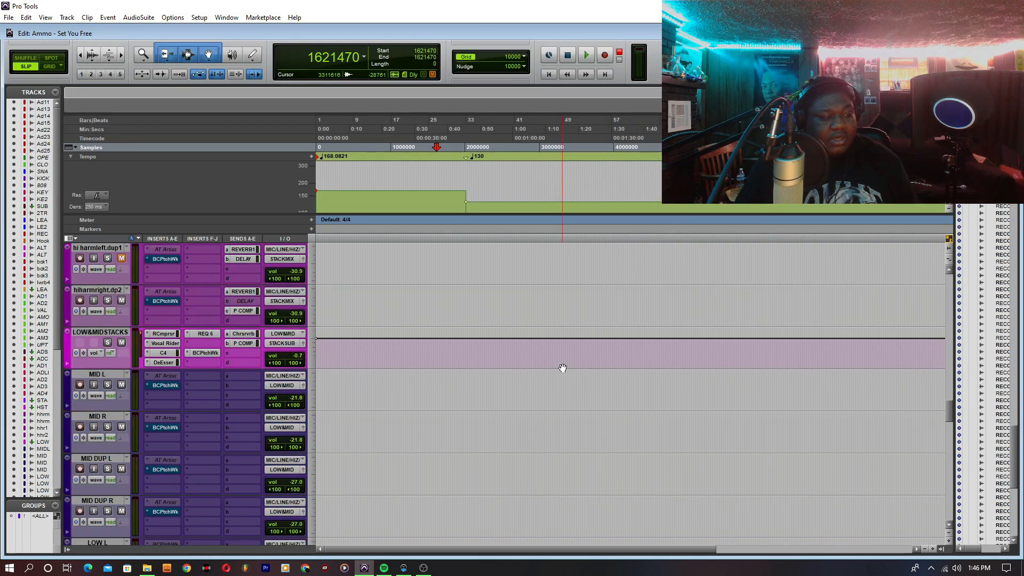
scroll(563, 368, "down", 12)
left_click(375, 421)
left_click(362, 394)
key("space")
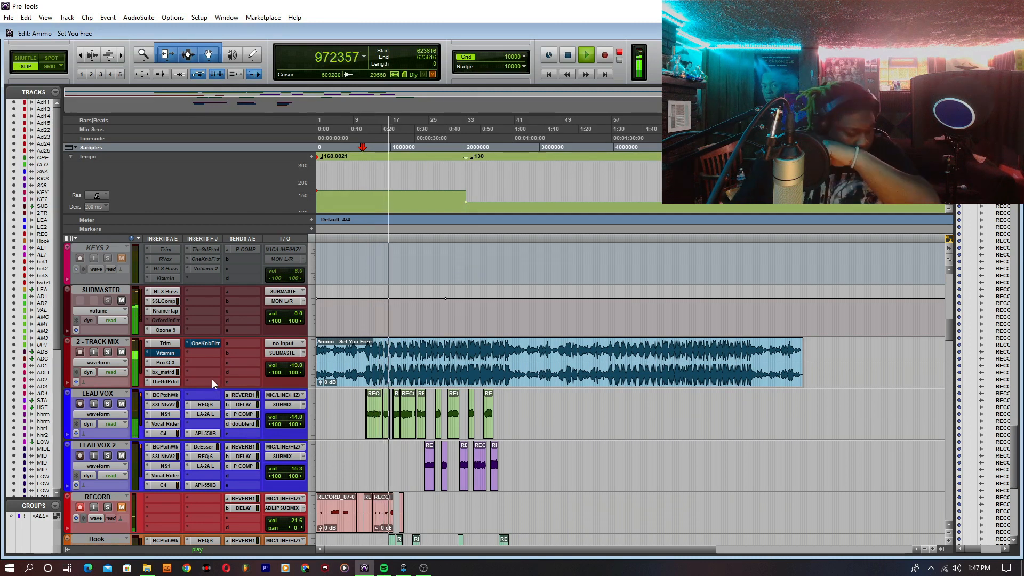
key("space")
- Audition the start of the LEAD VOX part with its REQ 6 temporarily bypassed, and restore the equalizer
right_click(206, 405)
left_click(211, 407)
left_click(363, 410)
key("space")
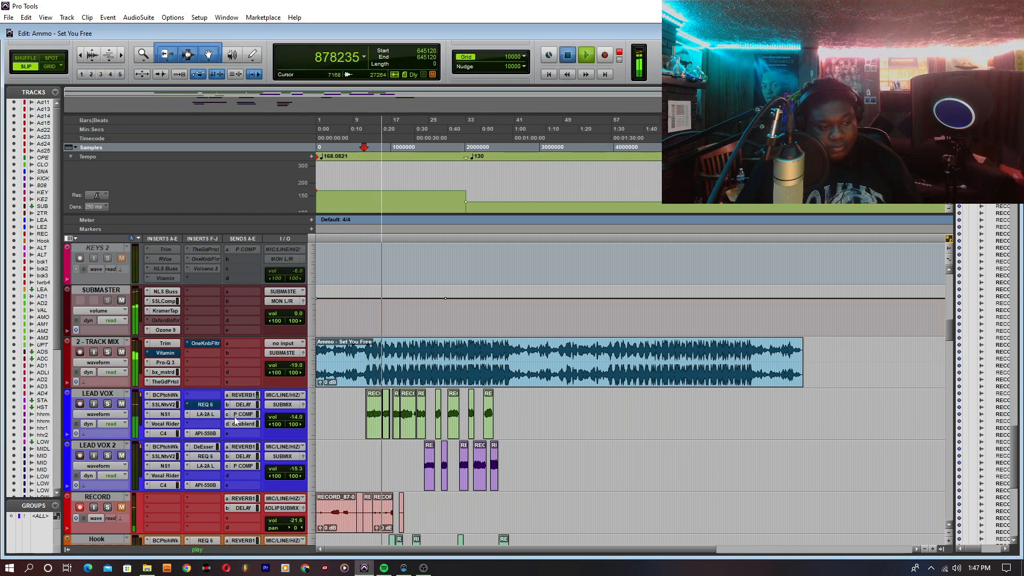
key("space")
right_click(209, 403)
left_click(225, 408)
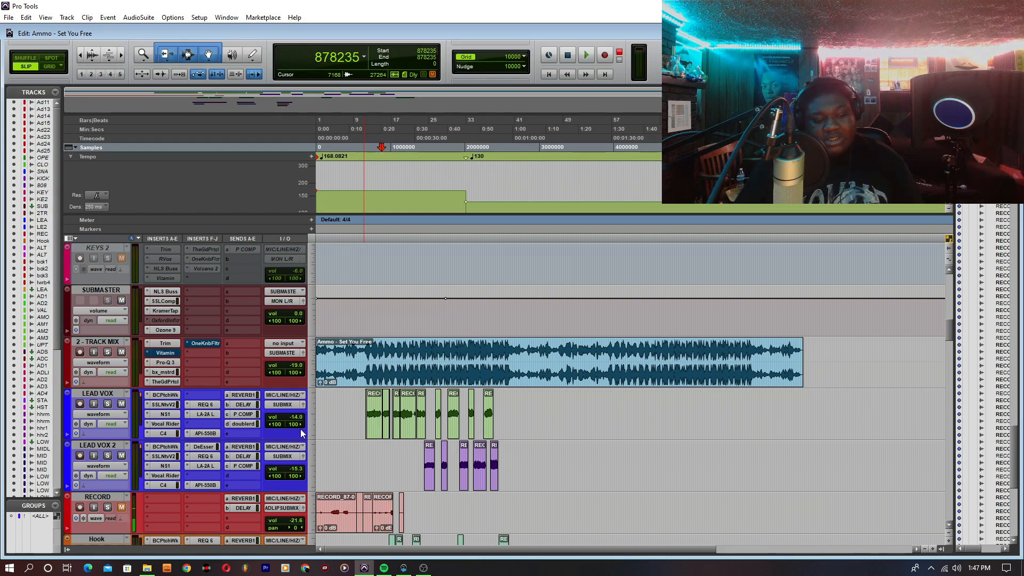
- Switch to OBS to check the running recording, and return to Pro Tools
left_click(424, 568)
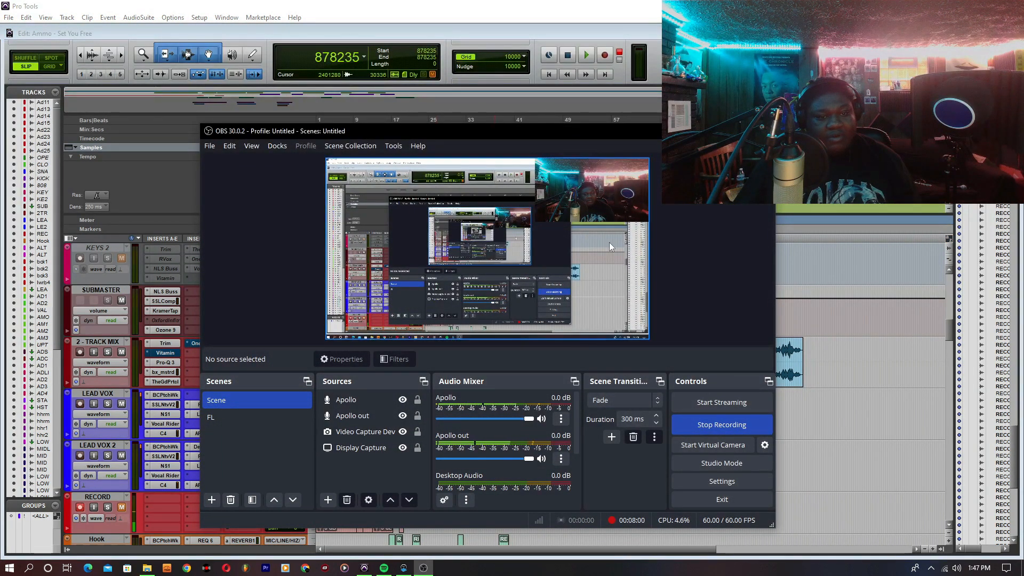
left_click(714, 132)
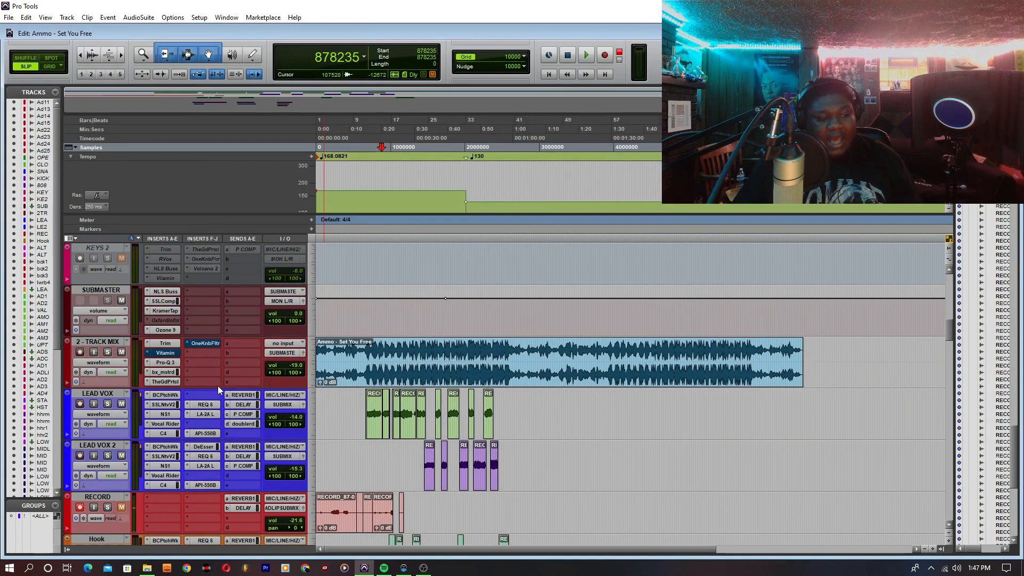
- Reopen the REQ 6 on the LEAD VOX track and switch to OBS
left_click(205, 404)
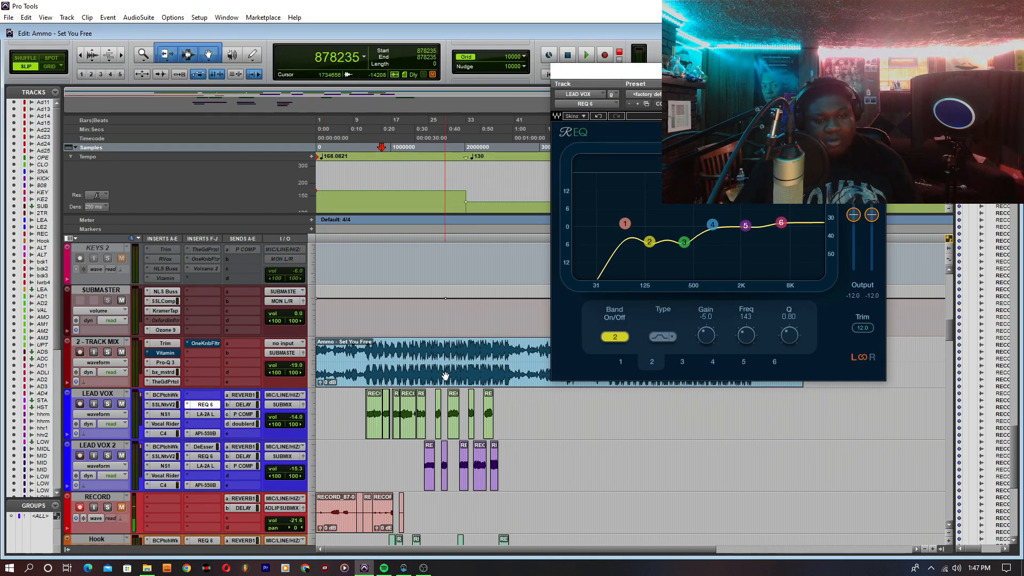
left_click(428, 574)
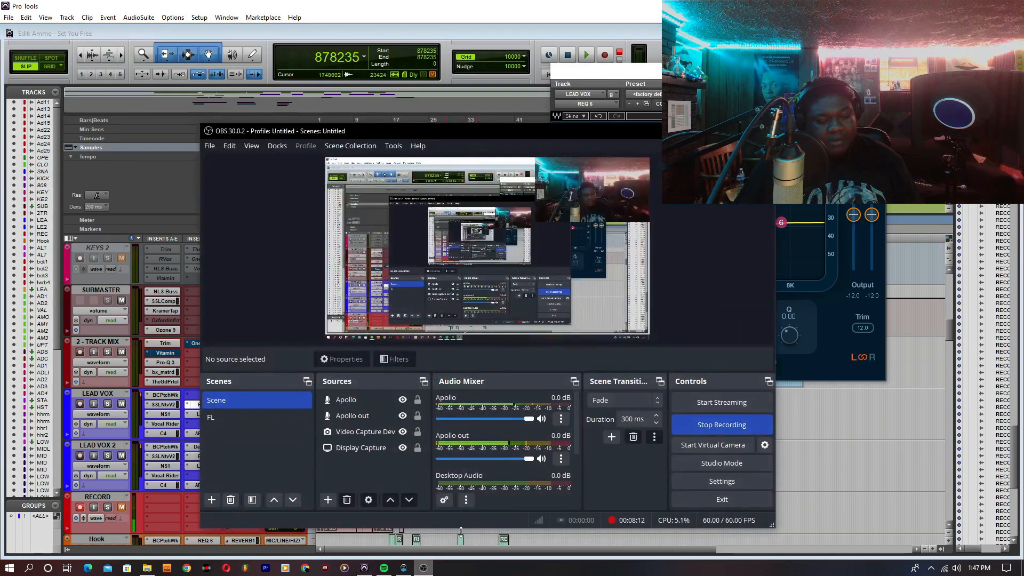